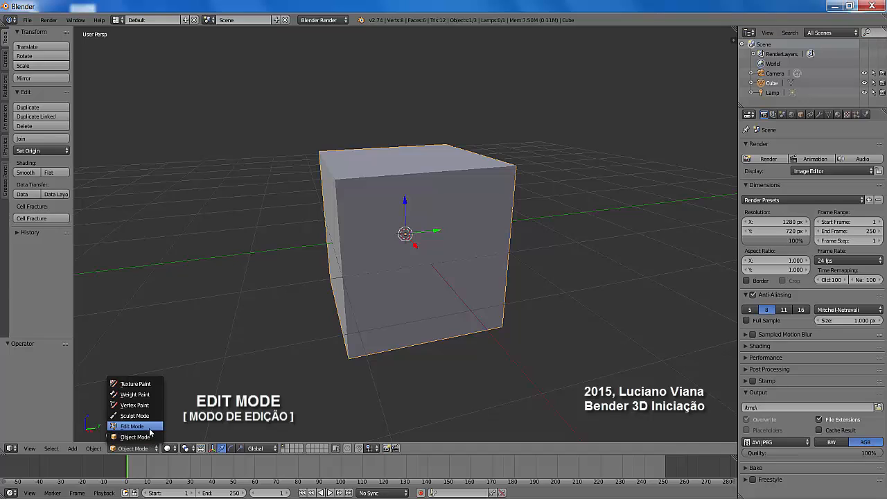
Switch the cube to Edit Mode and search the available commands for Bisect
left_click(133, 426)
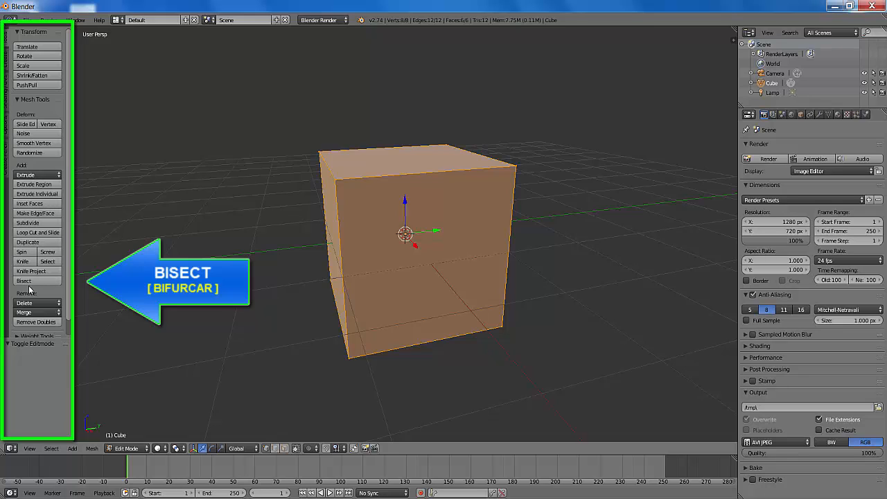
left_click(92, 448)
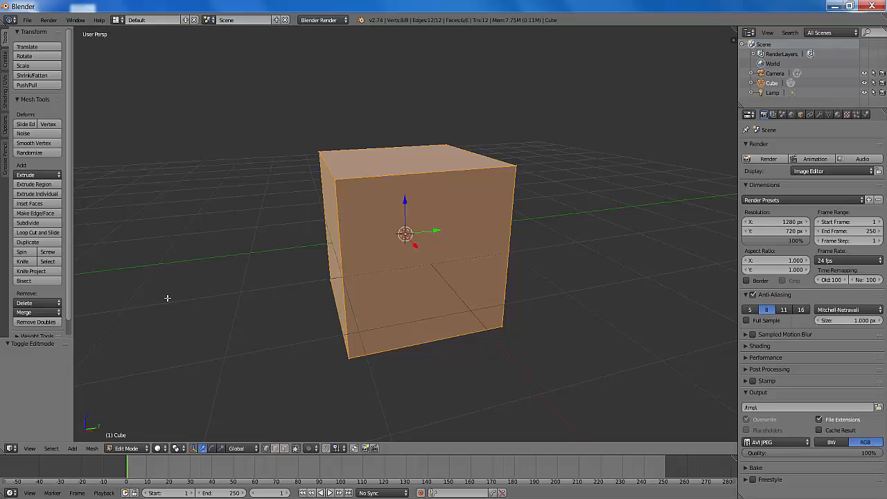
key("space")
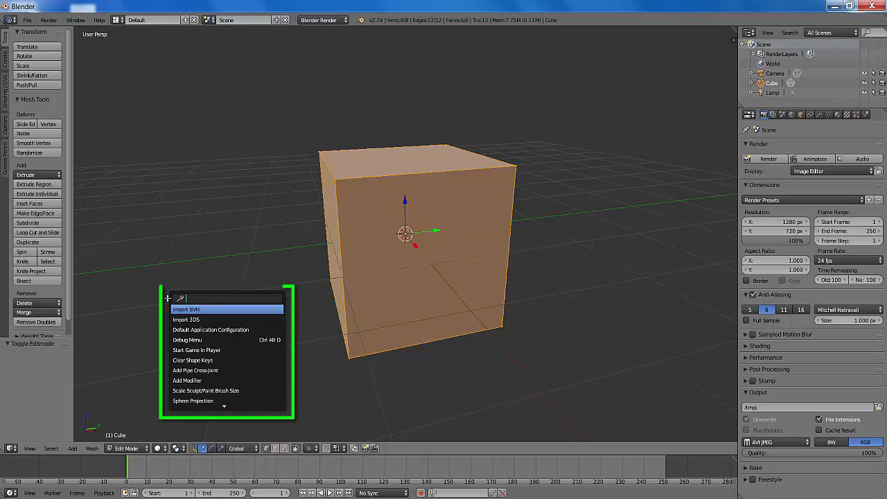
type("bisect")
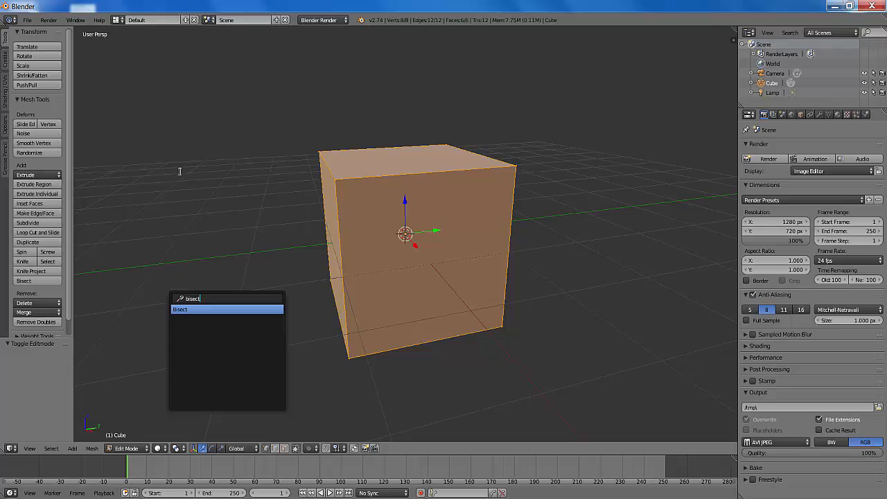
key("Return")
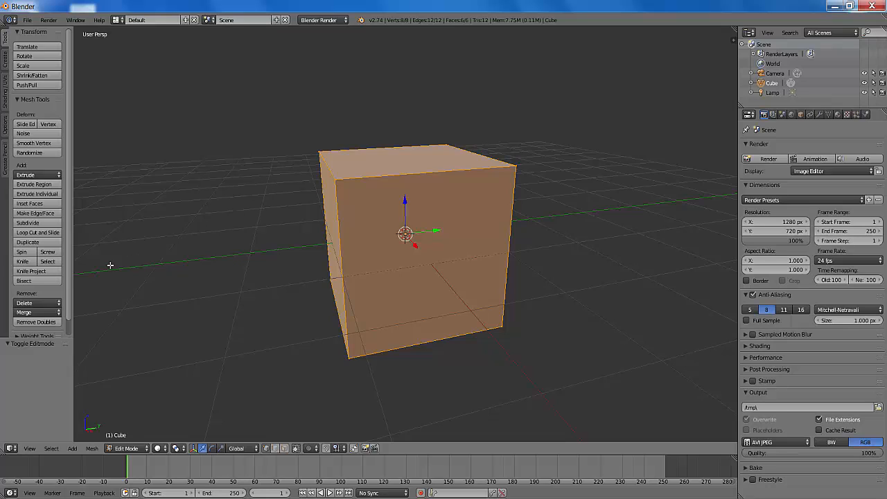
Bisect the cube with a nearly horizontal cut line drawn across its middle, and inspect the cut from several sides
left_click(47, 280)
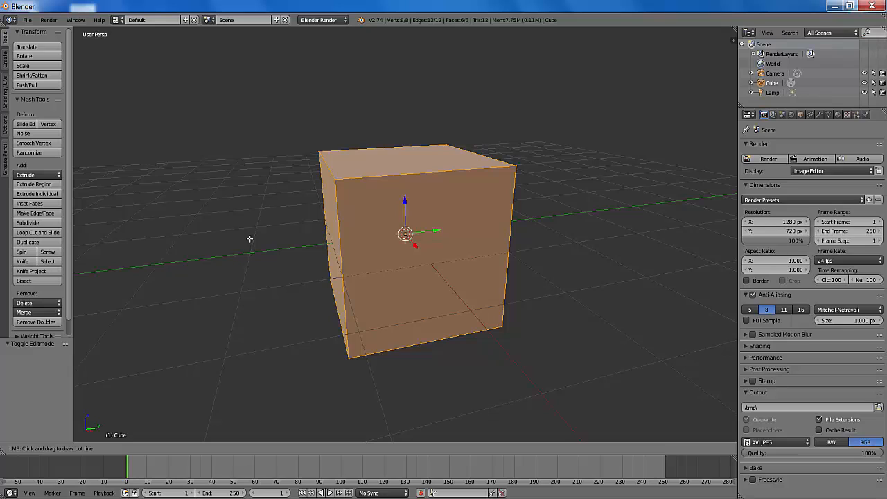
left_click_drag(249, 238, 649, 242)
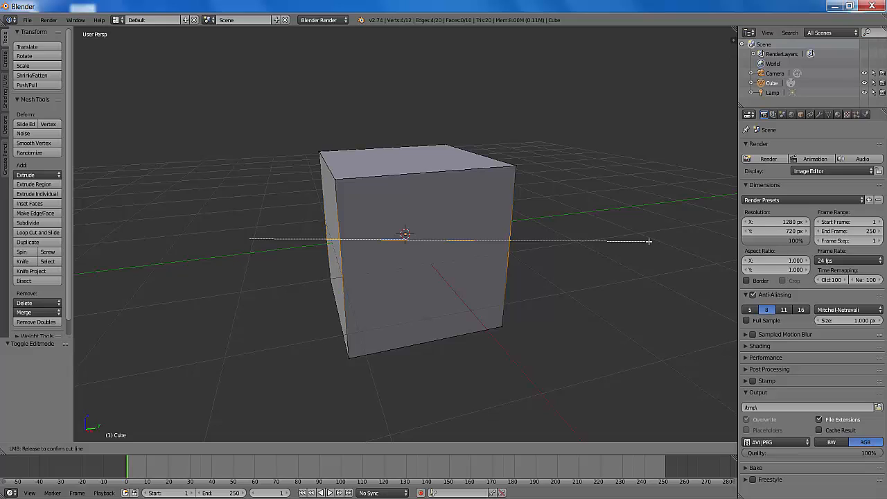
left_click_drag(649, 241, 648, 241)
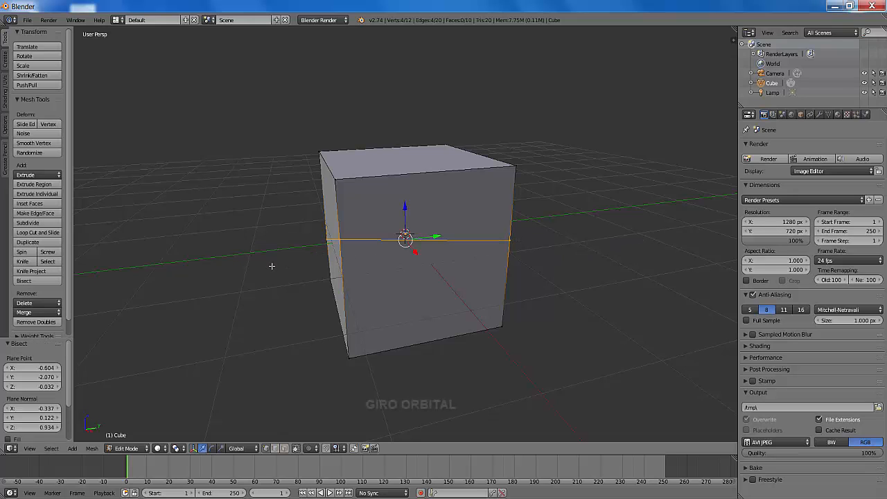
middle_click_drag(271, 266, 256, 283)
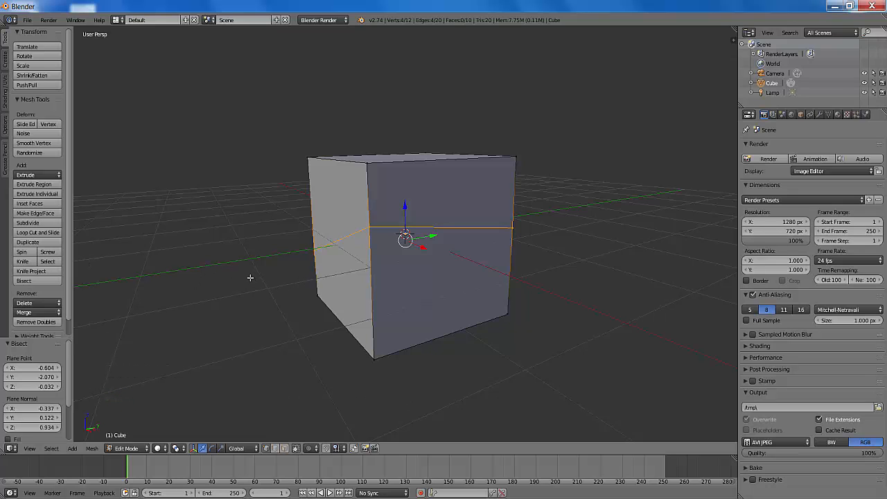
middle_click_drag(250, 277, 193, 273)
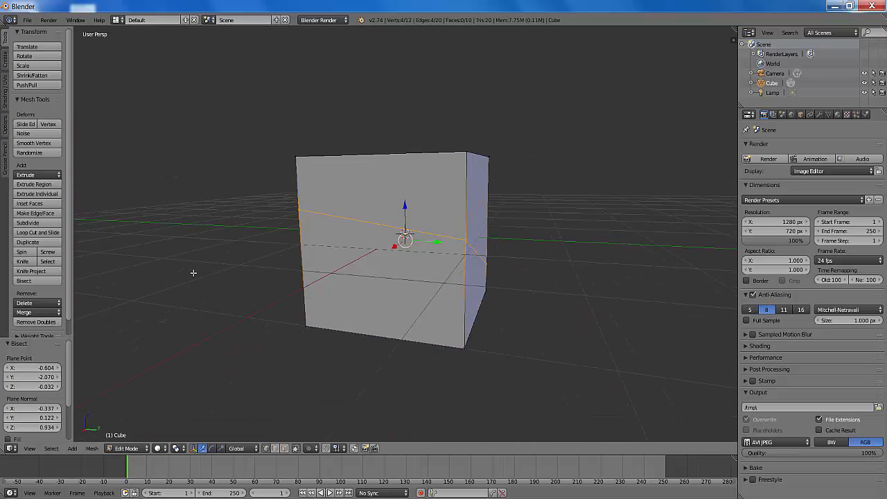
middle_click_drag(533, 284, 527, 303)
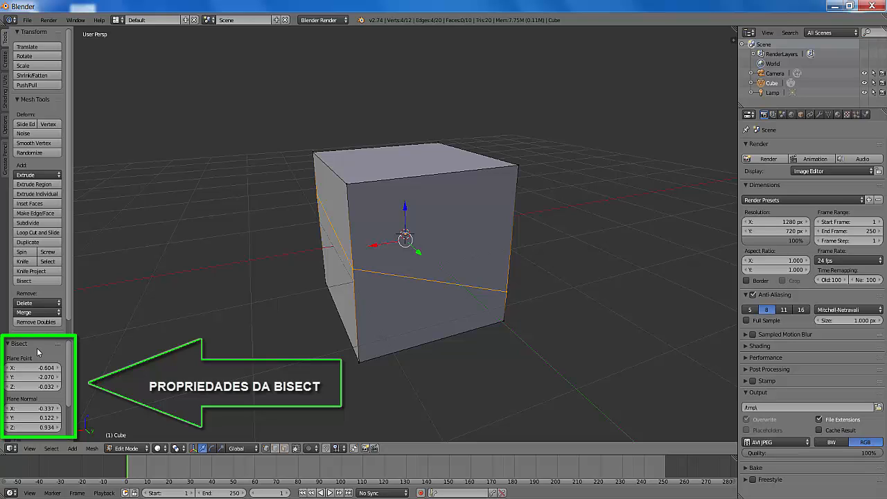
Adjust the bisect plane: Plane Point Y -1.900 and Z 0.058, Plane Normal X -0.157, Y 0.022 and Z 0.884
left_click_drag(36, 338, 36, 222)
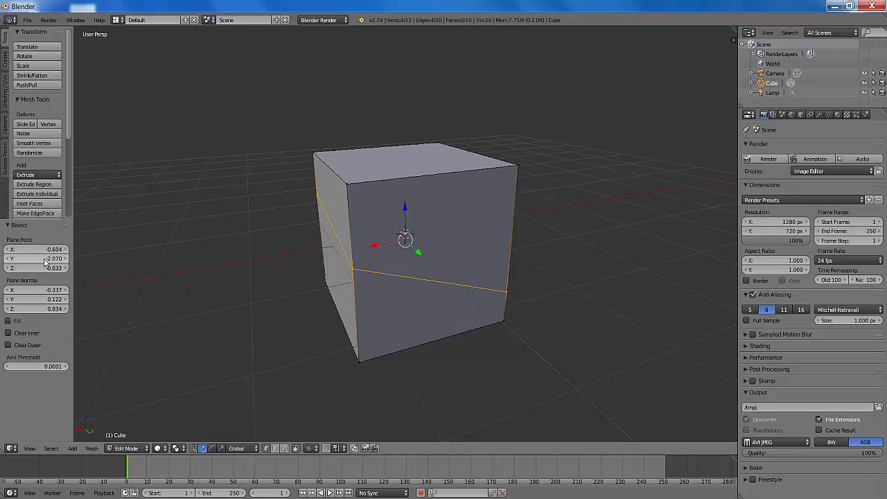
left_click_drag(41, 260, 61, 288)
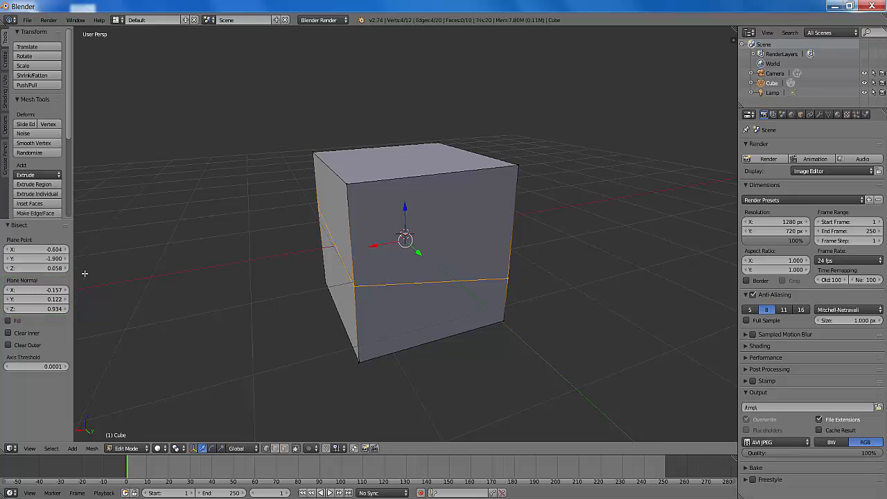
left_click_drag(49, 310, 40, 299)
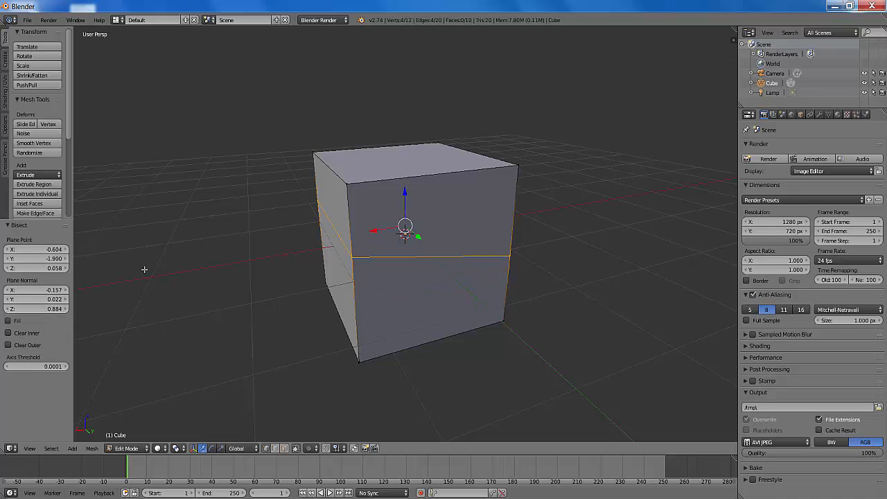
scroll(106, 301, "down", 1)
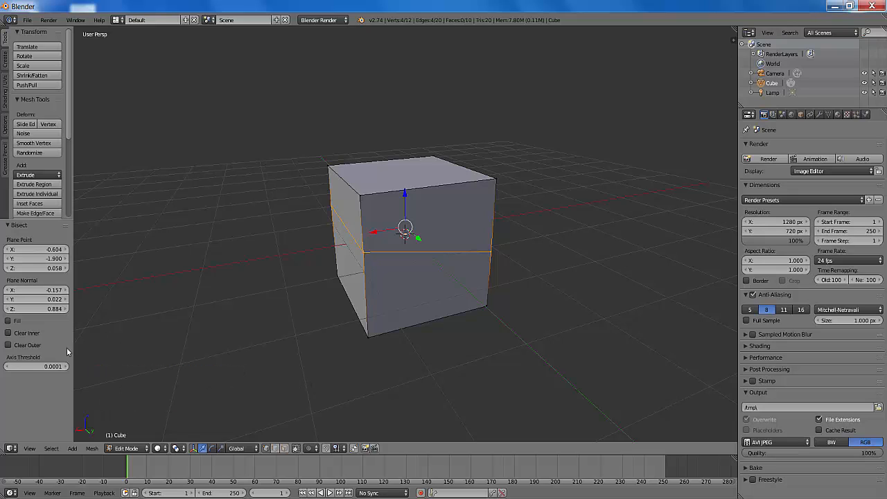
Try the Clear Outer and Clear Inner options of the cut one after the other, switching each off again
left_click(9, 345)
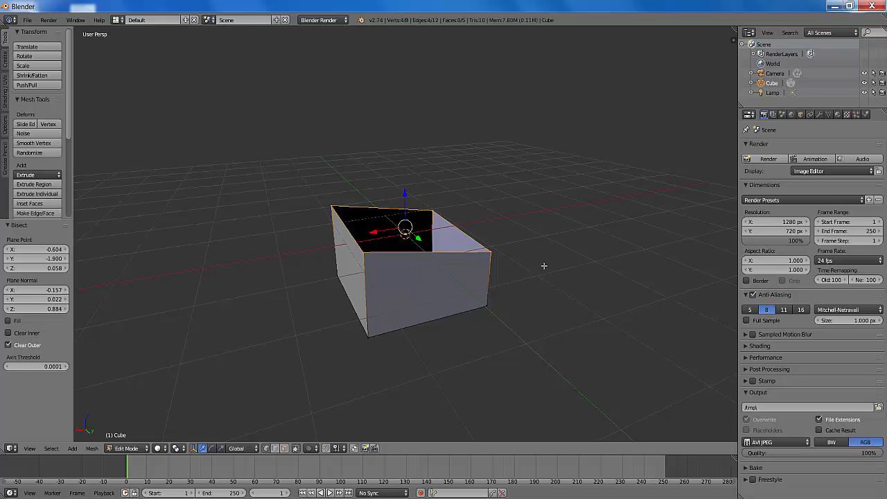
left_click(9, 345)
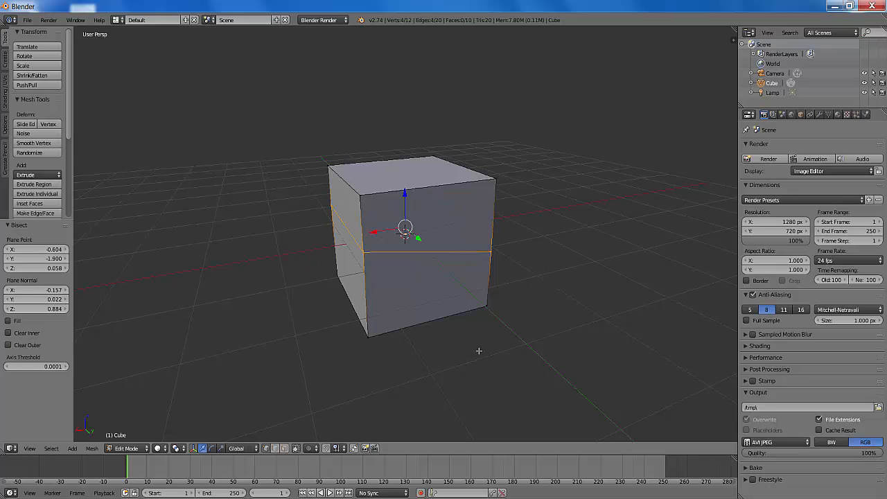
left_click(8, 333)
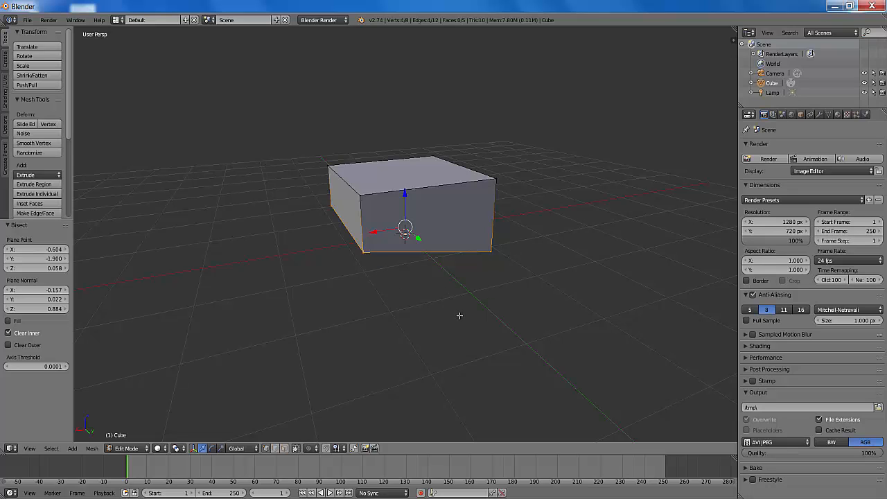
mouse_move(460, 317)
middle_mouse_down()
mouse_move(445, 277)
mouse_move(459, 254)
mouse_move(503, 256)
mouse_move(456, 310)
middle_mouse_up()
left_click(9, 334)
Remove the part of the cube above the cut with Clear Outer and close the opening with Fill
left_click(8, 345)
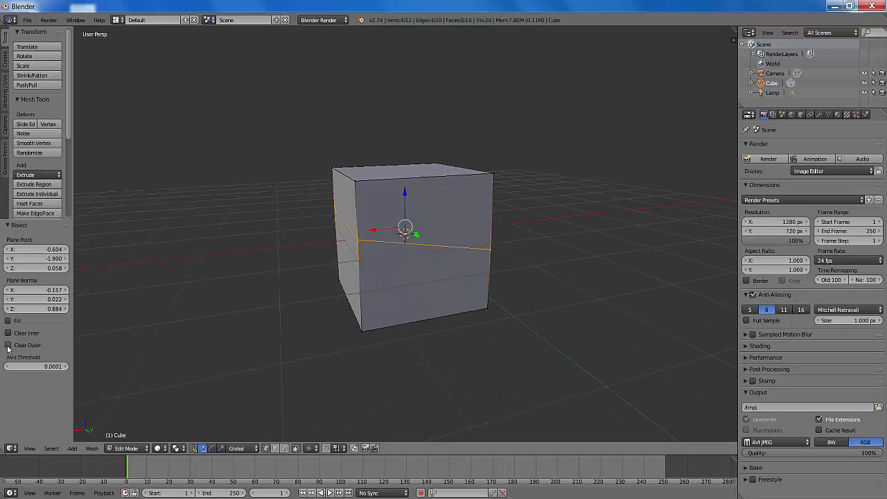
middle_click_drag(531, 319, 471, 327)
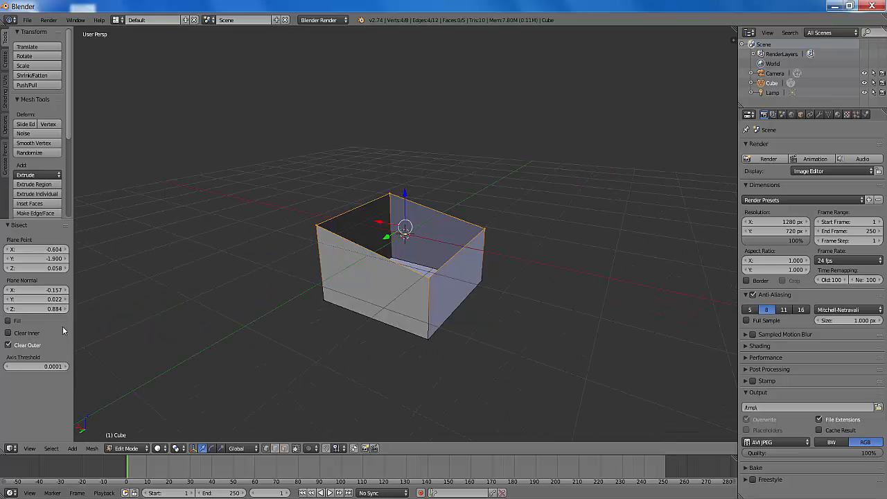
left_click(8, 321)
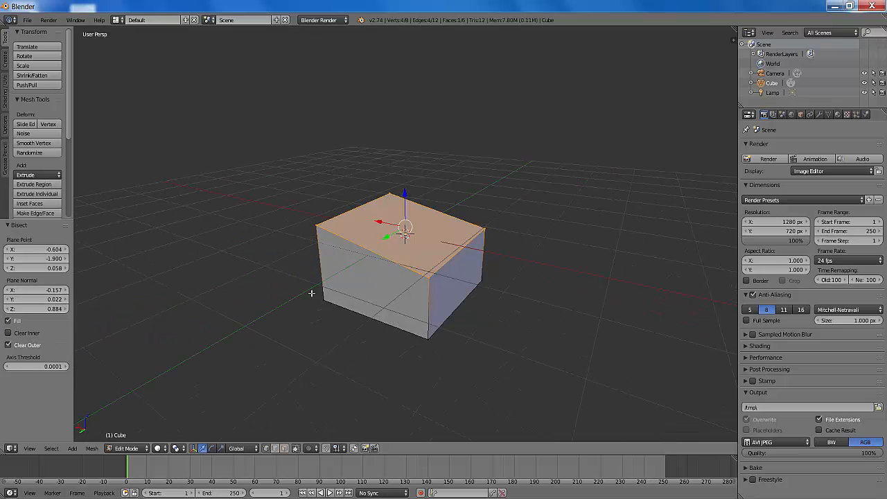
middle_click_drag(609, 306, 571, 311)
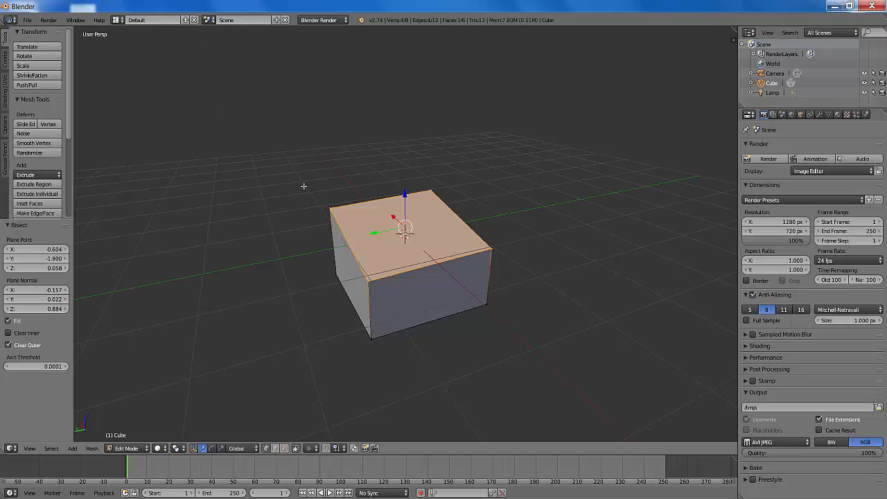
Select the entire mesh and bisect it along a diagonal line, slicing off the near lower corner of the block
key("a")
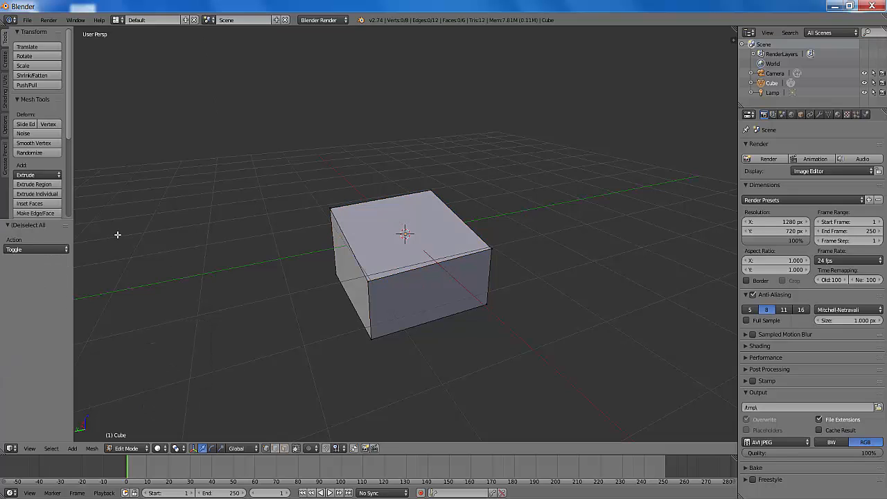
left_click_drag(70, 129, 77, 222)
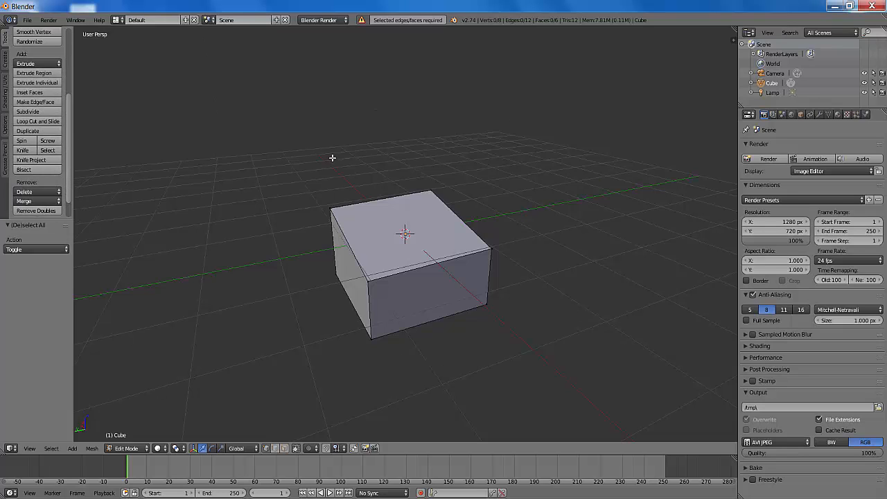
key("a")
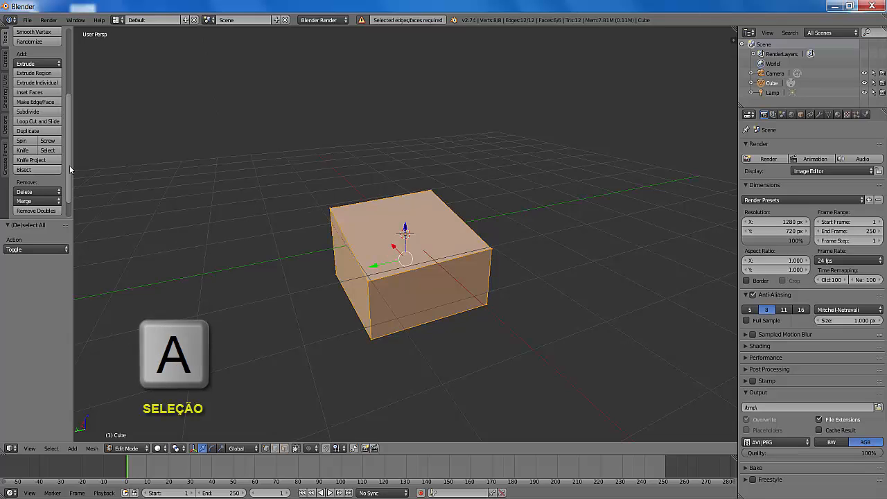
scroll(70, 169, "down", 2)
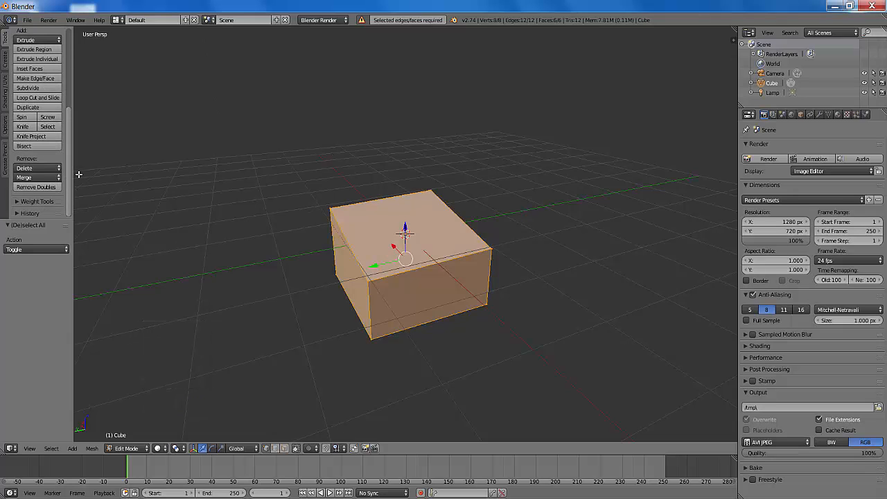
left_click(30, 146)
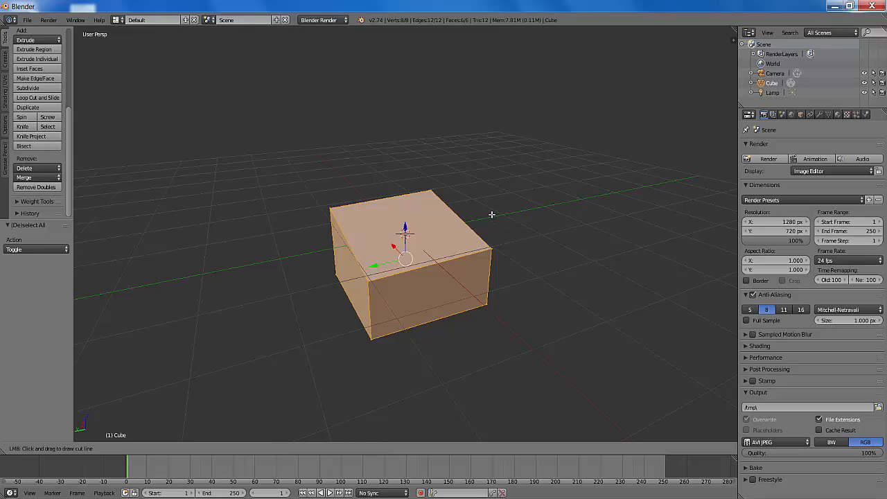
mouse_move(492, 215)
left_mouse_down()
mouse_move(463, 210)
mouse_move(462, 231)
mouse_move(378, 284)
mouse_move(322, 377)
left_mouse_up()
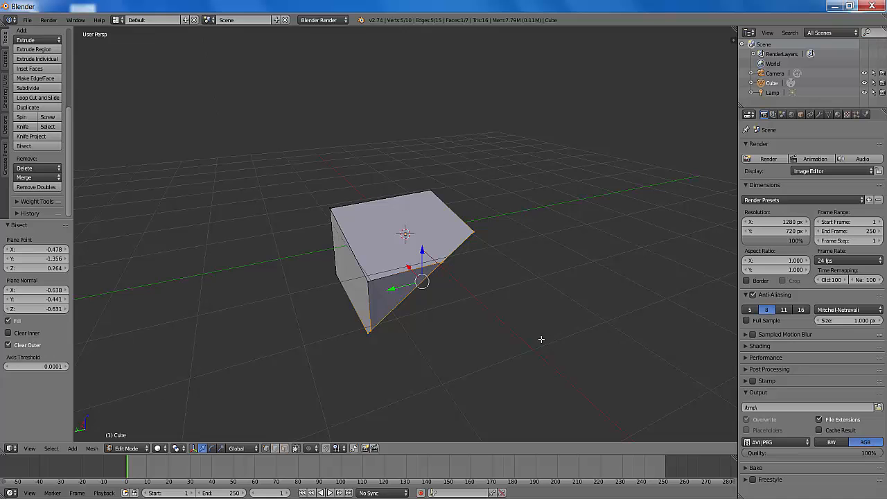
Select the entire mesh again and bisect it from a higher viewpoint, slicing off another upper corner diagonally
middle_click_drag(539, 338, 652, 374)
key("a")
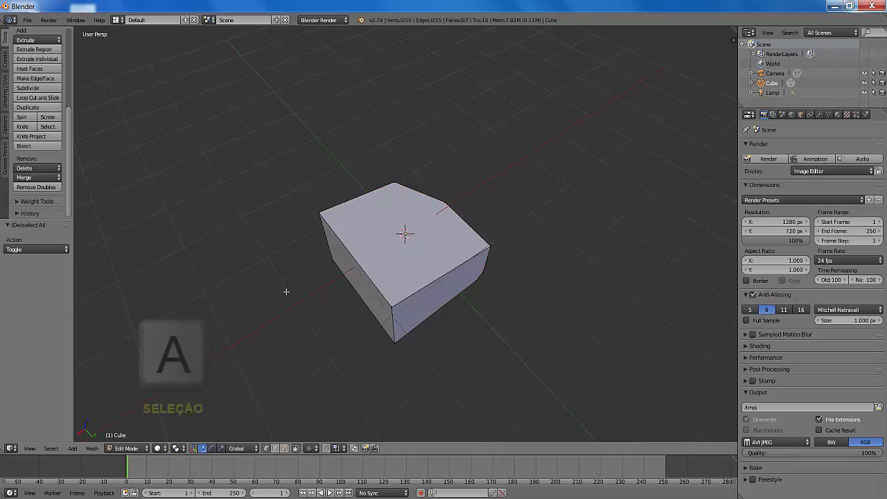
key("a")
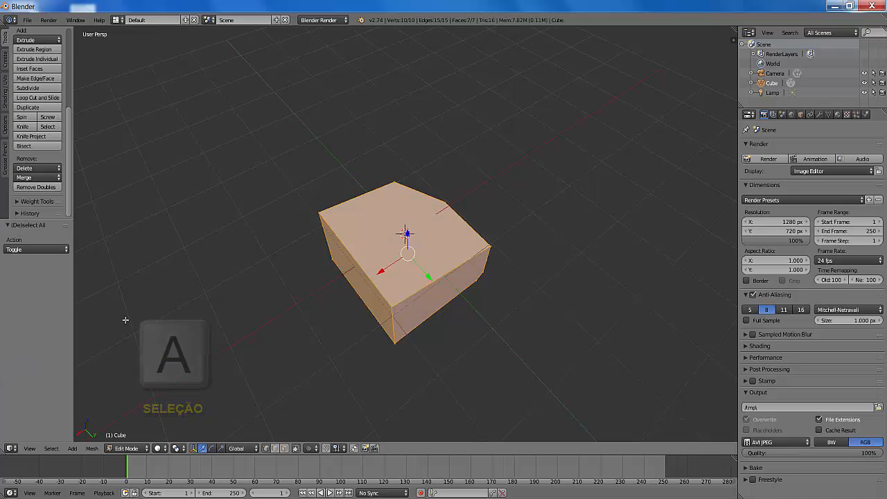
left_click(50, 144)
left_click_drag(276, 298, 304, 280)
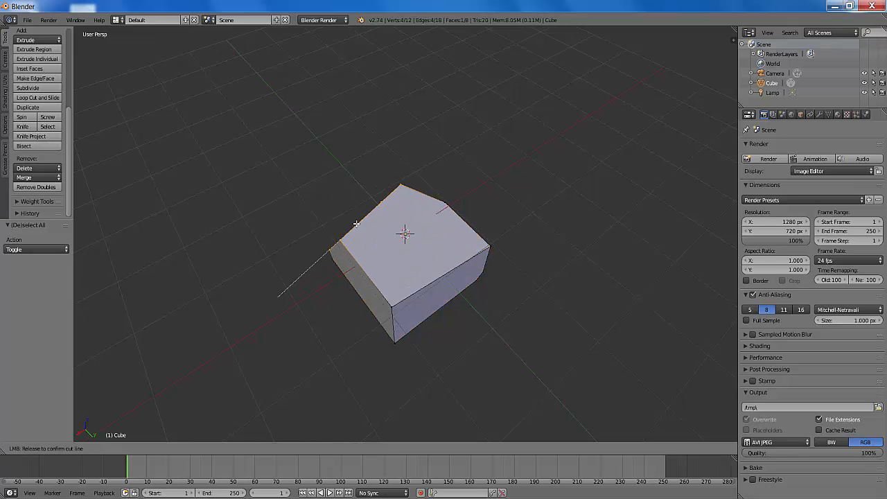
left_click_drag(422, 160, 511, 76)
middle_click_drag(511, 76, 473, 345)
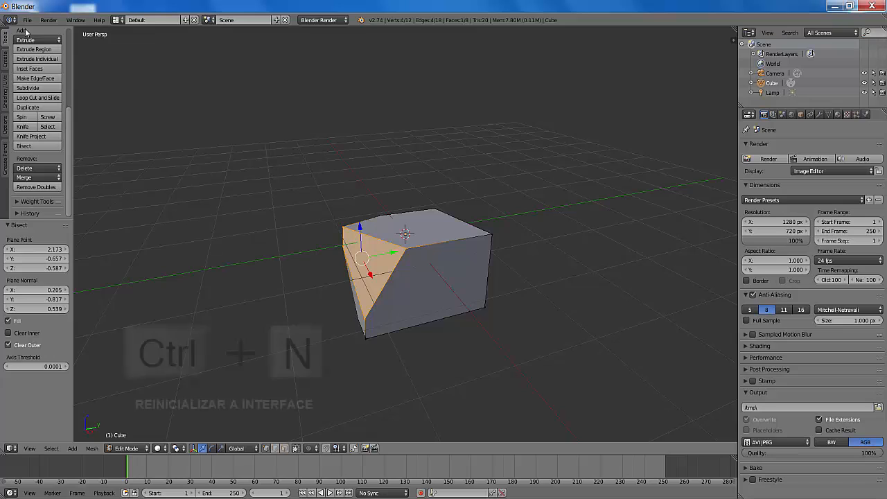
Start a new scene and delete its default cube
left_click(27, 20)
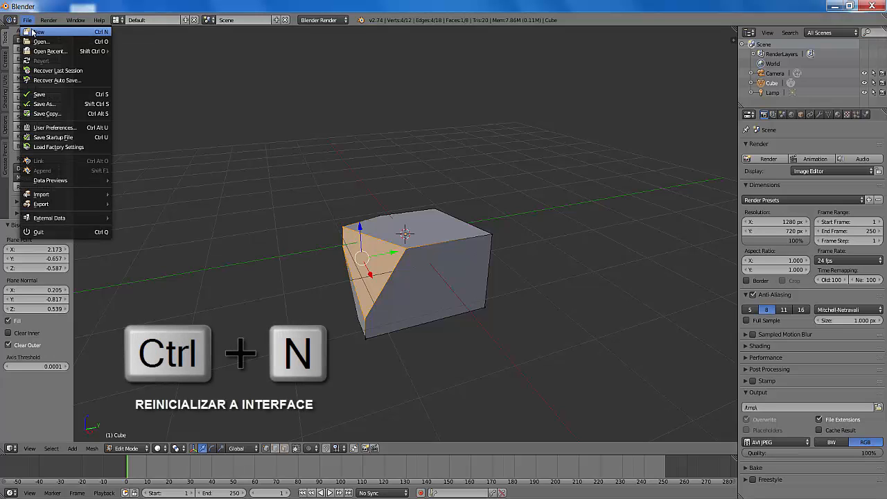
left_click(32, 34)
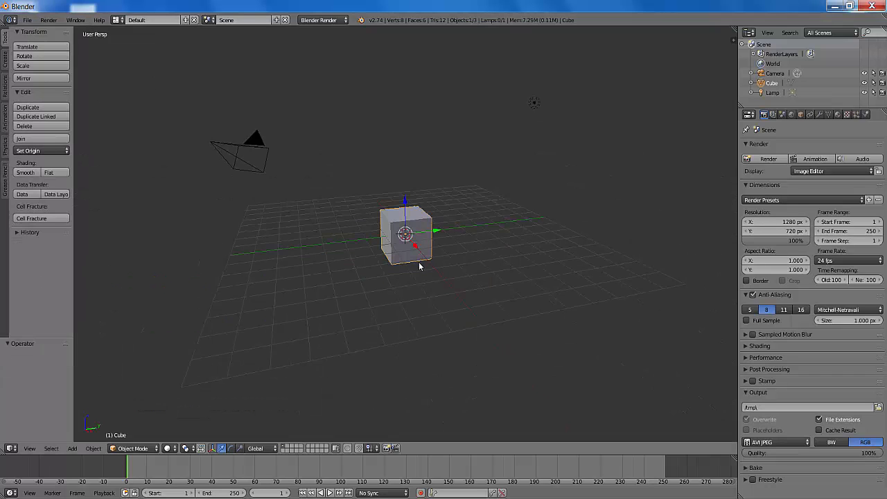
key("x")
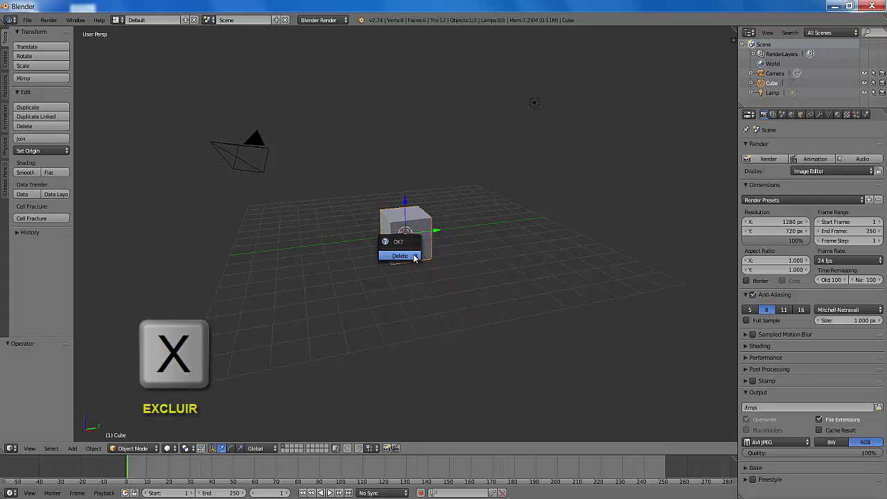
left_click(400, 256)
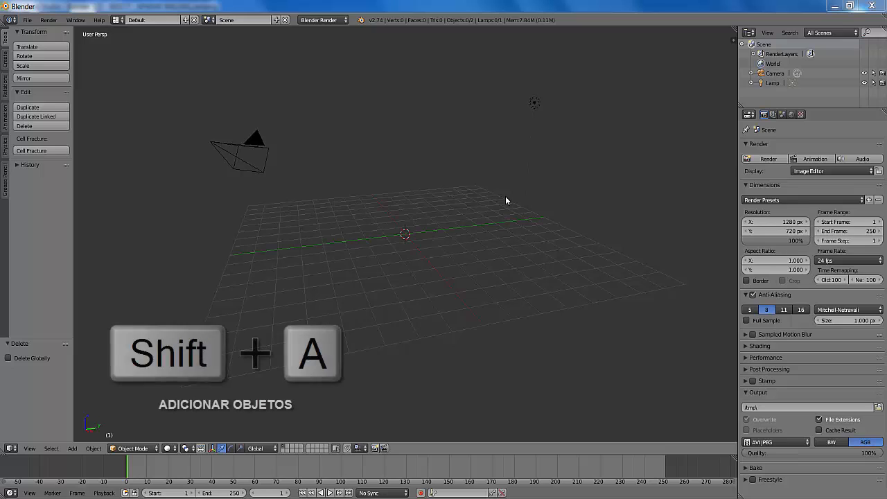
Add a UV sphere mesh at the centre of the empty scene
key("shift+a")
mouse_move(505, 198)
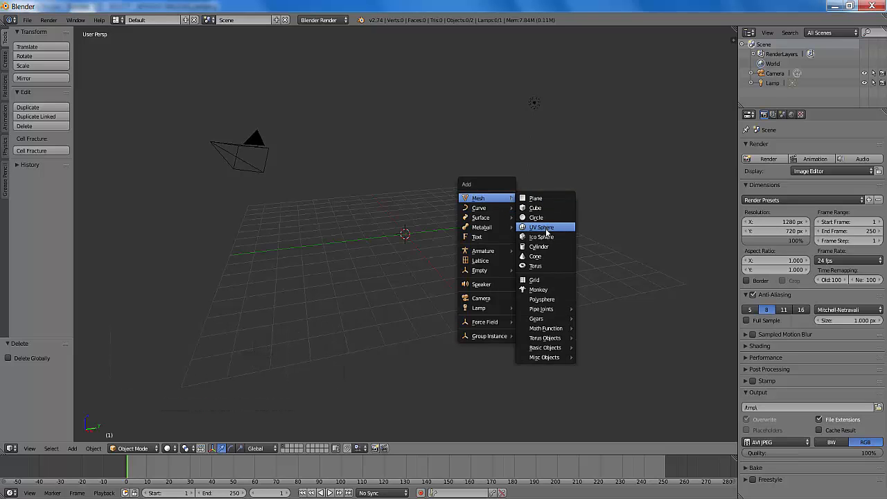
left_click(546, 229)
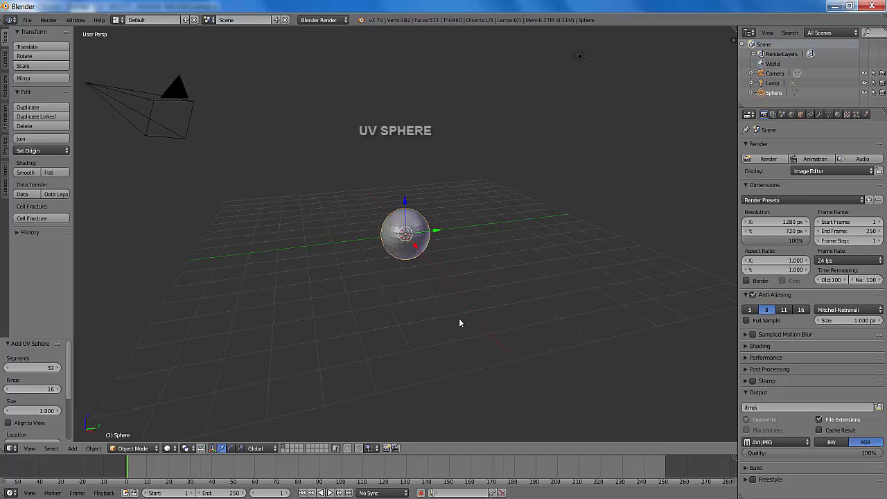
scroll(458, 318, "up", 3)
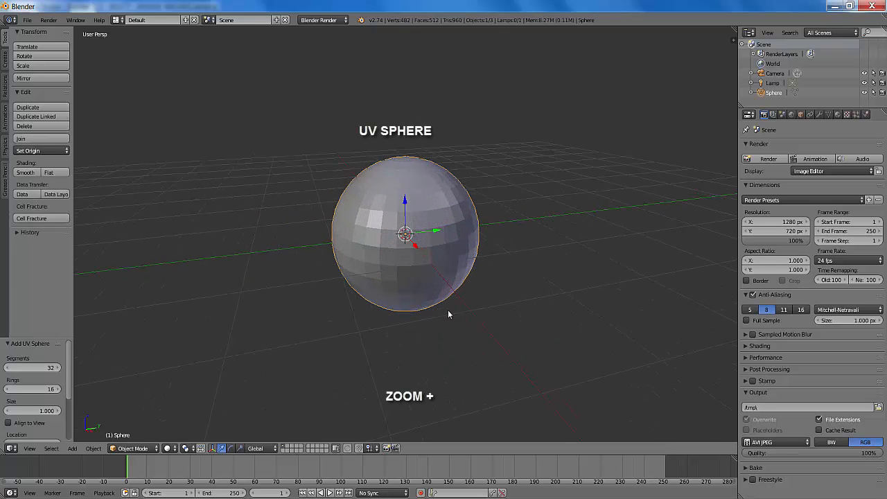
Switch the sphere to Edit Mode and bisect the whole mesh along a slightly sloping line across its upper part
left_click(133, 449)
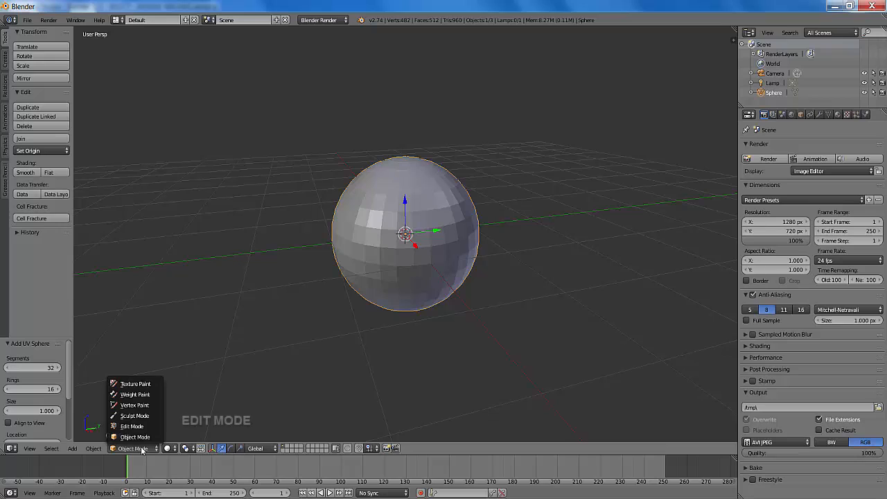
left_click(131, 427)
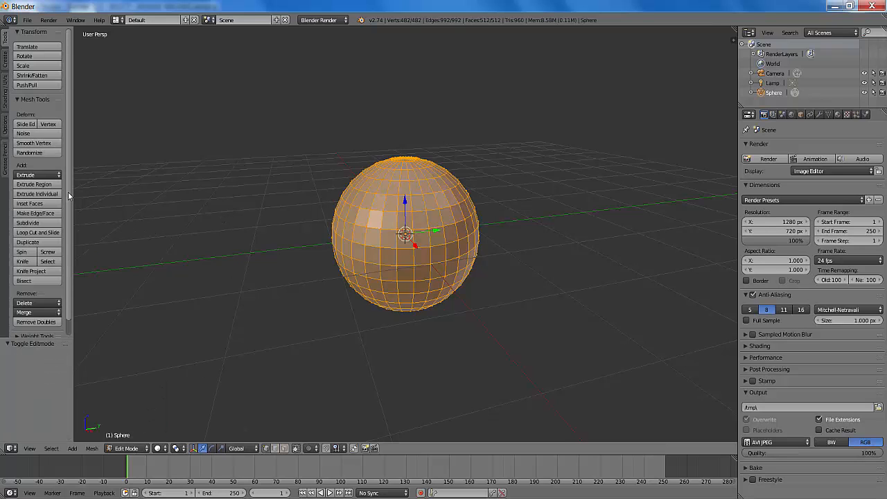
scroll(69, 196, "down", 2)
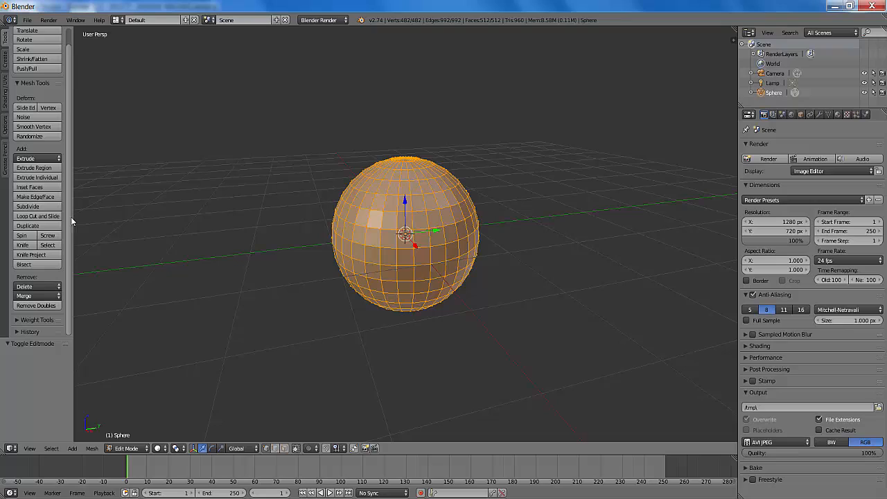
left_click(29, 267)
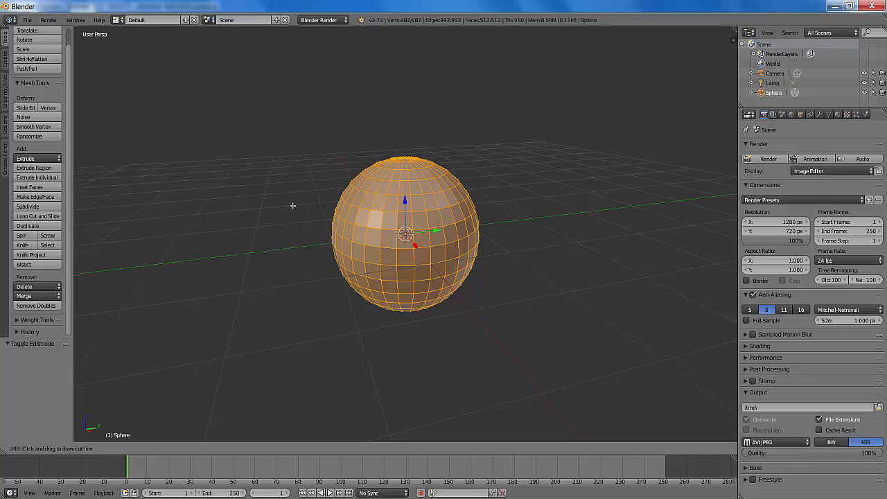
left_click_drag(292, 206, 513, 147)
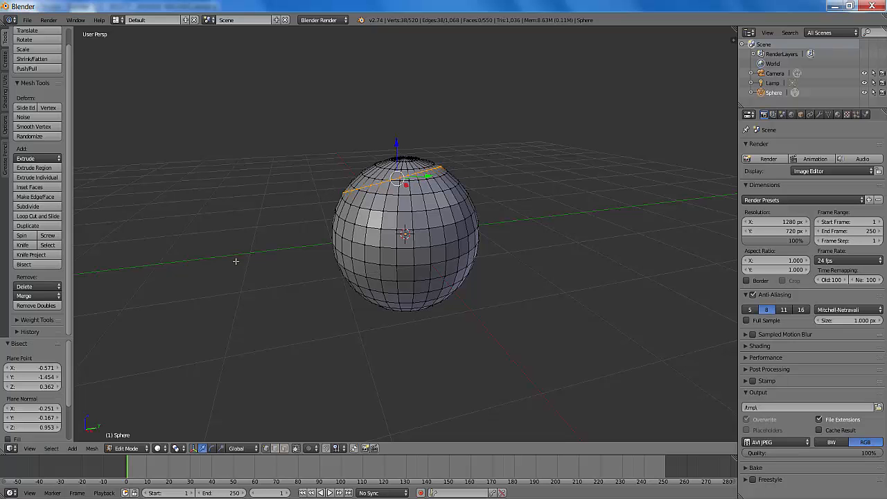
Remove the cap above the cut with Clear Outer and close the sphere's opening with Fill
middle_click_drag(235, 262, 314, 264)
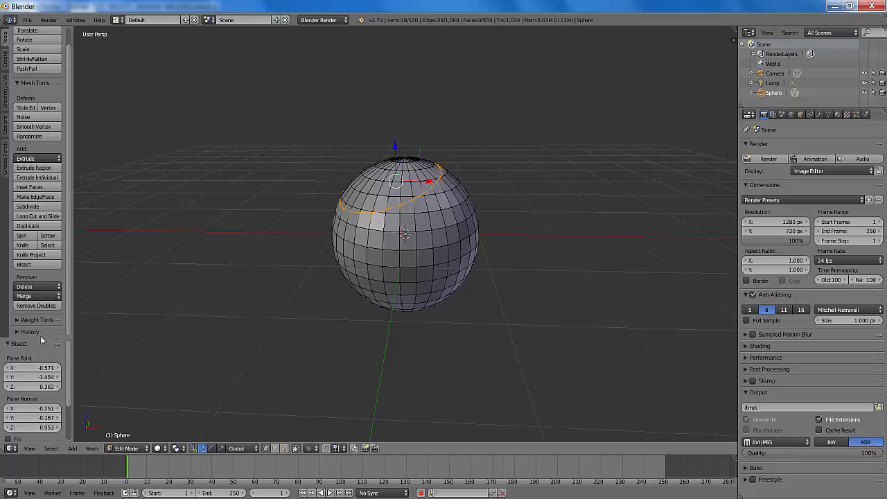
scroll(40, 335, "down", 5)
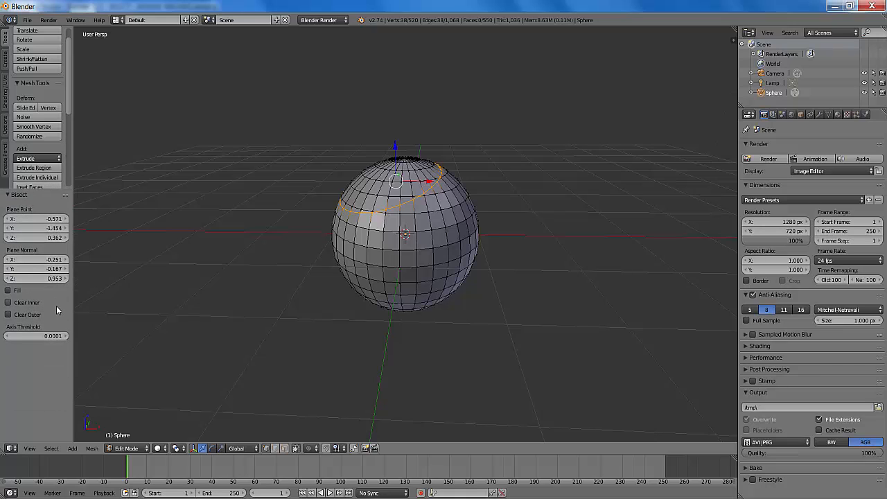
left_click(9, 315)
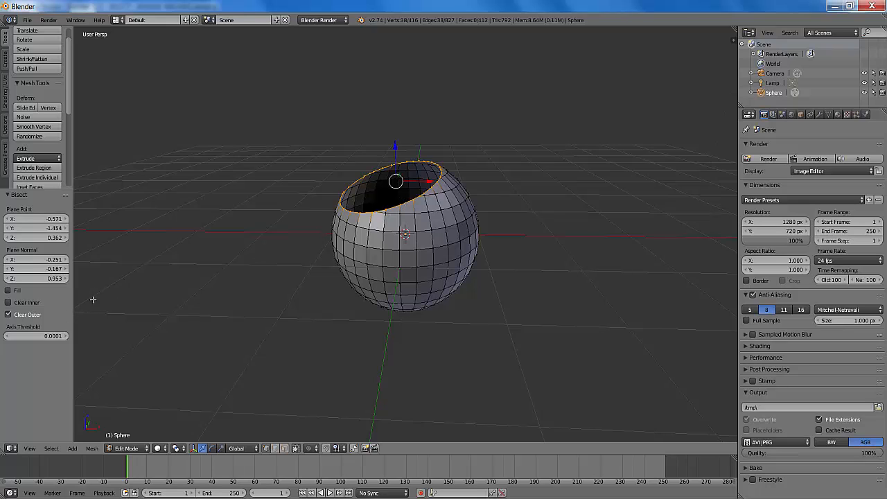
left_click(9, 291)
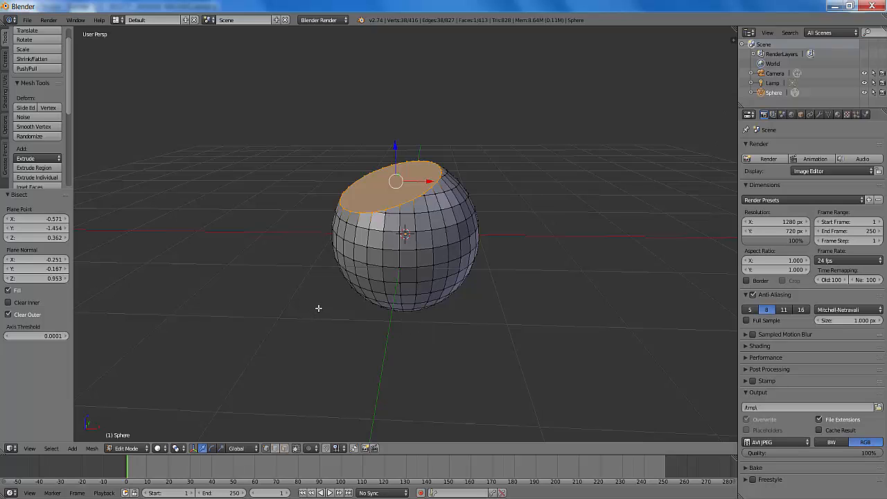
Select the entire sphere mesh and bisect it along a steep diagonal line, slicing off one side below the flat top
key("a")
key("a")
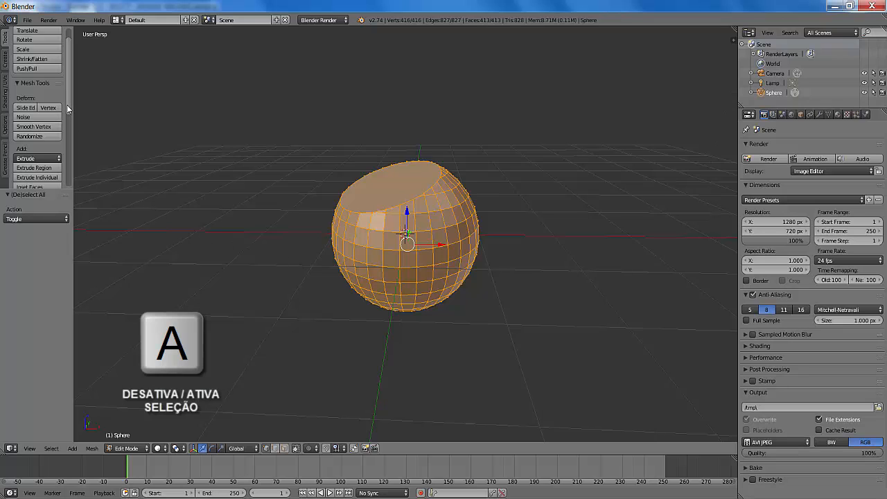
left_click_drag(67, 109, 64, 189)
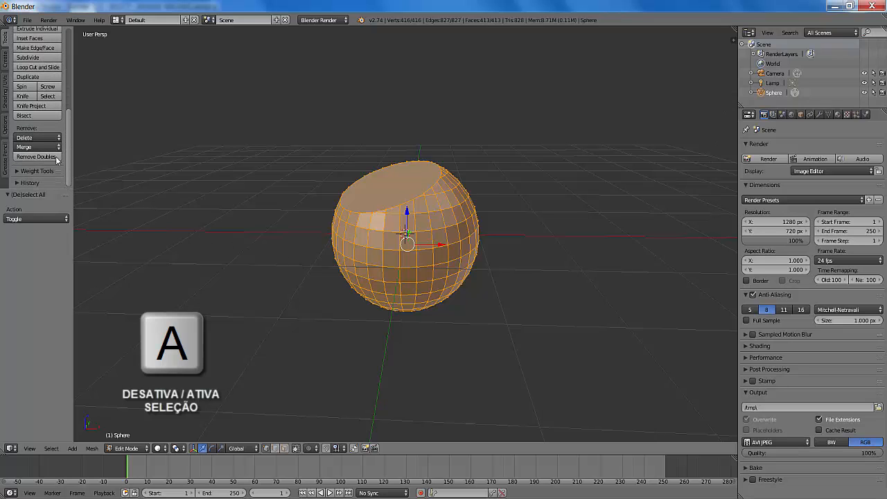
left_click(30, 115)
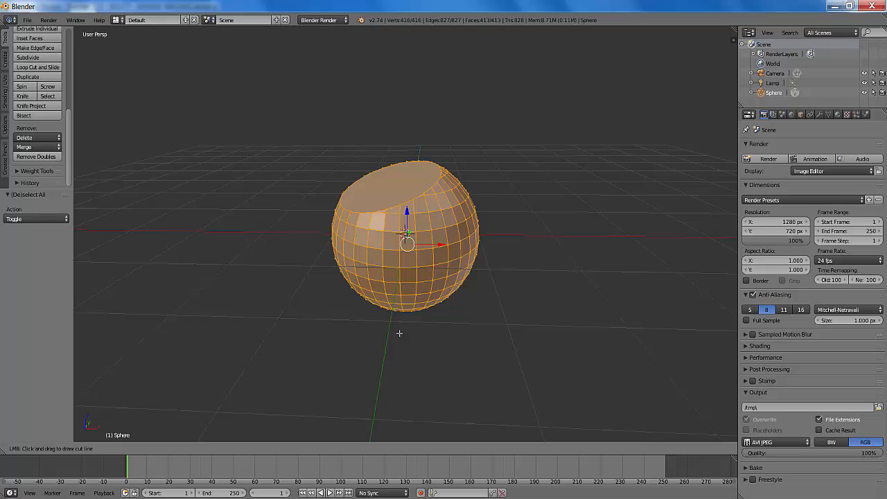
left_click_drag(386, 334, 306, 152)
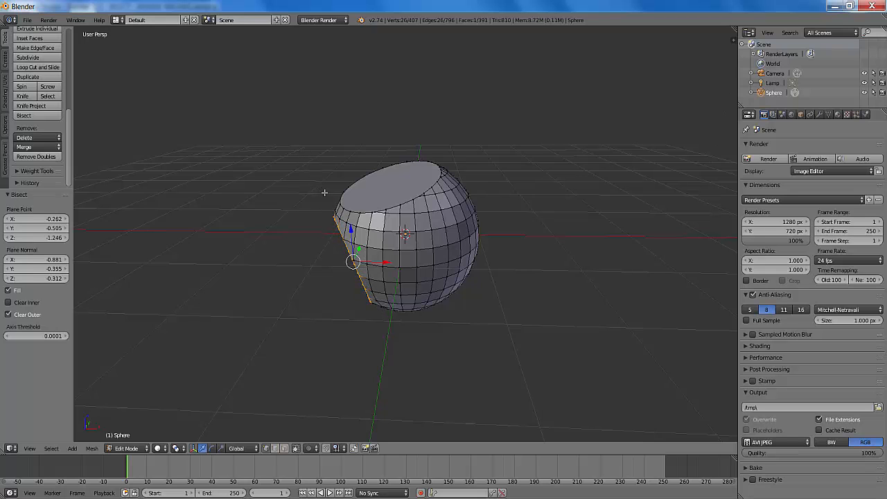
Select the entire mesh again and bisect it diagonally from another viewpoint, slicing off a lower part beside the previous side cut
key("a")
middle_click_drag(481, 340, 401, 348)
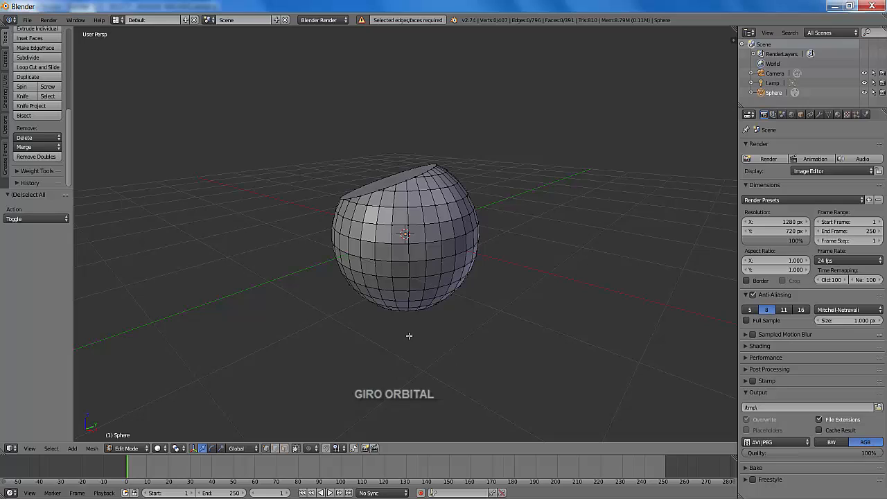
left_click(408, 336)
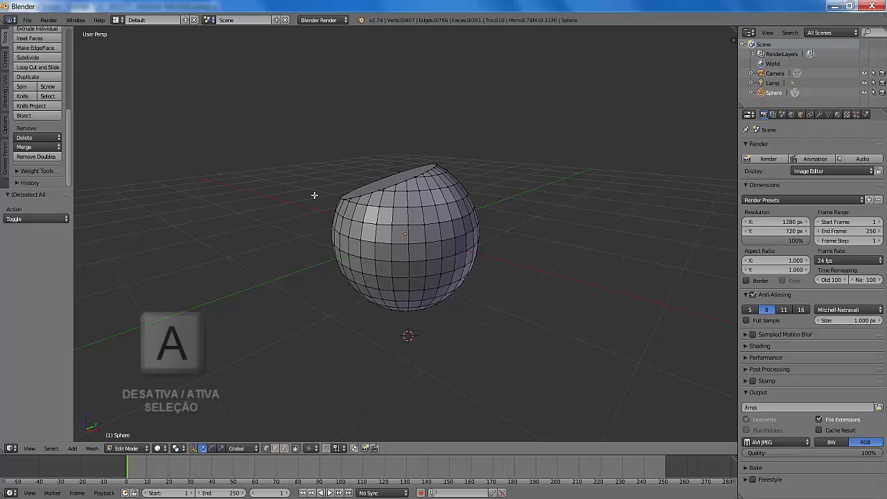
key("a")
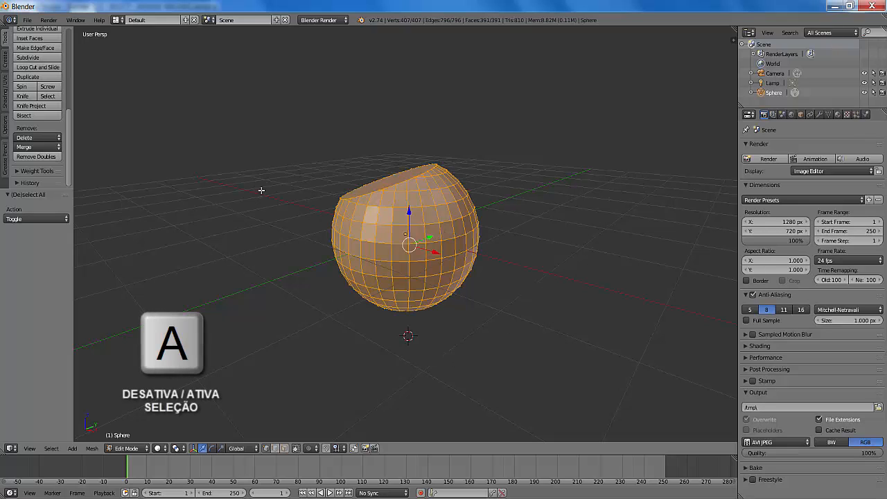
left_click(33, 117)
left_click_drag(399, 343, 292, 165)
middle_click_drag(292, 165, 551, 356)
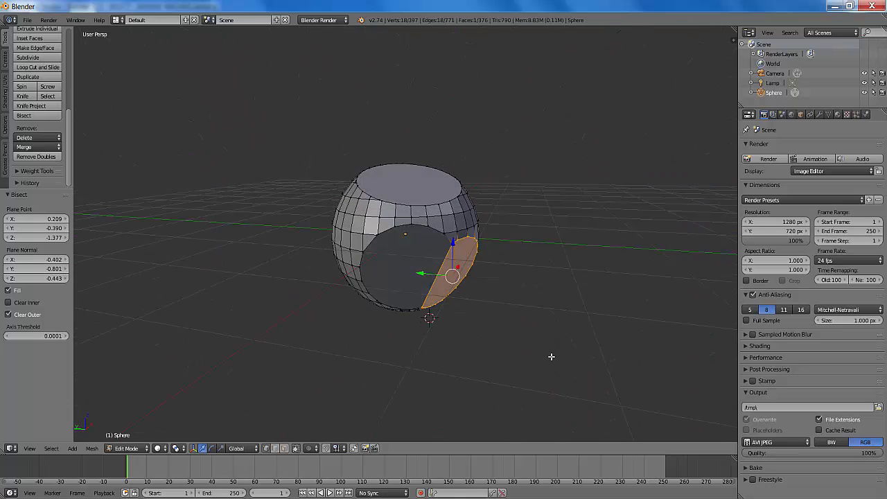
middle_click_drag(566, 305, 511, 284)
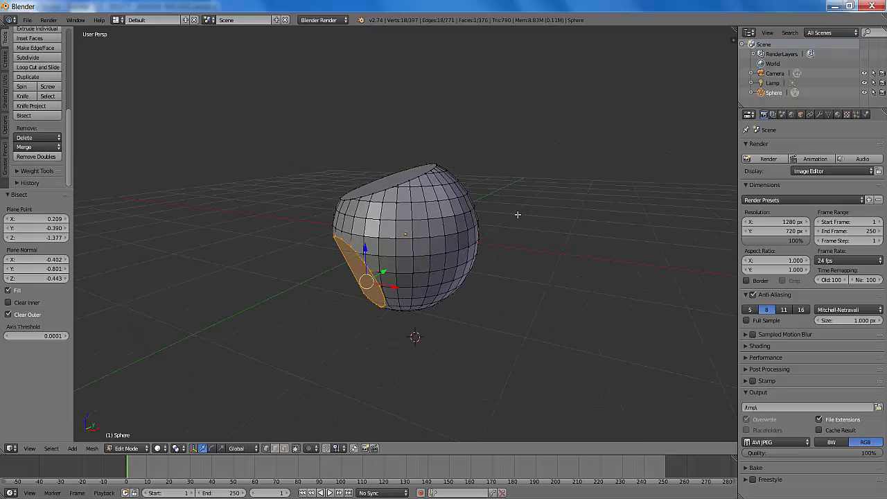